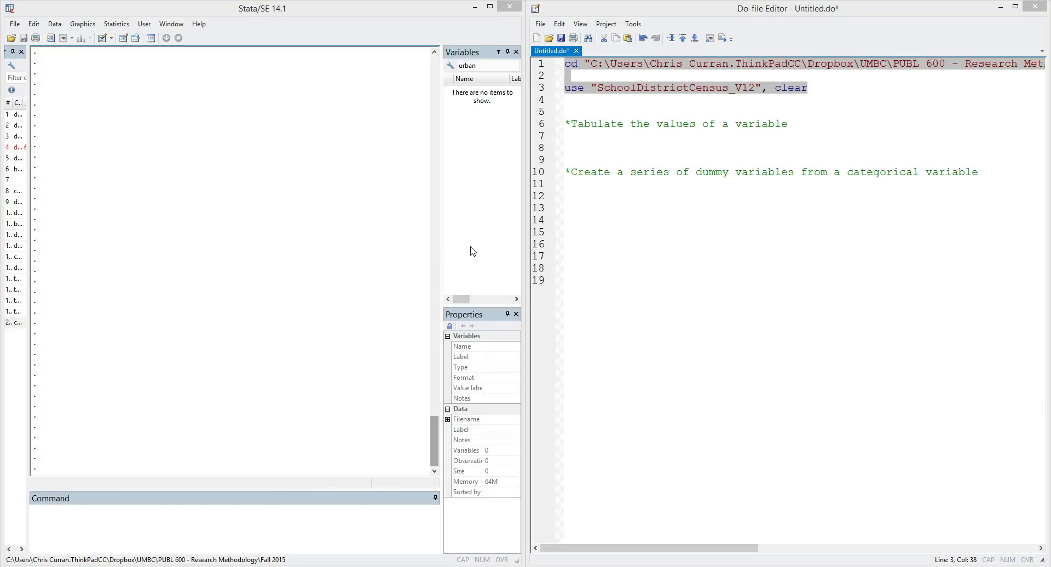
# Step: Run the cd and use lines to load SchoolDistrictCensus_V12, then clear the 'urban' variable filter
pyautogui.moveTo(633, 103); pyautogui.dragTo(567, 63)
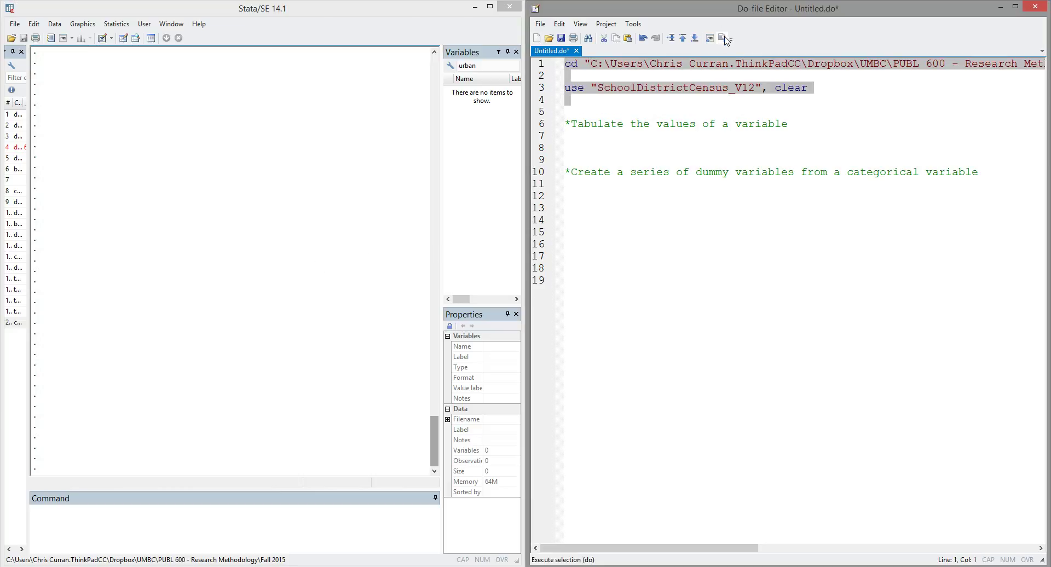
pyautogui.click(724, 38)
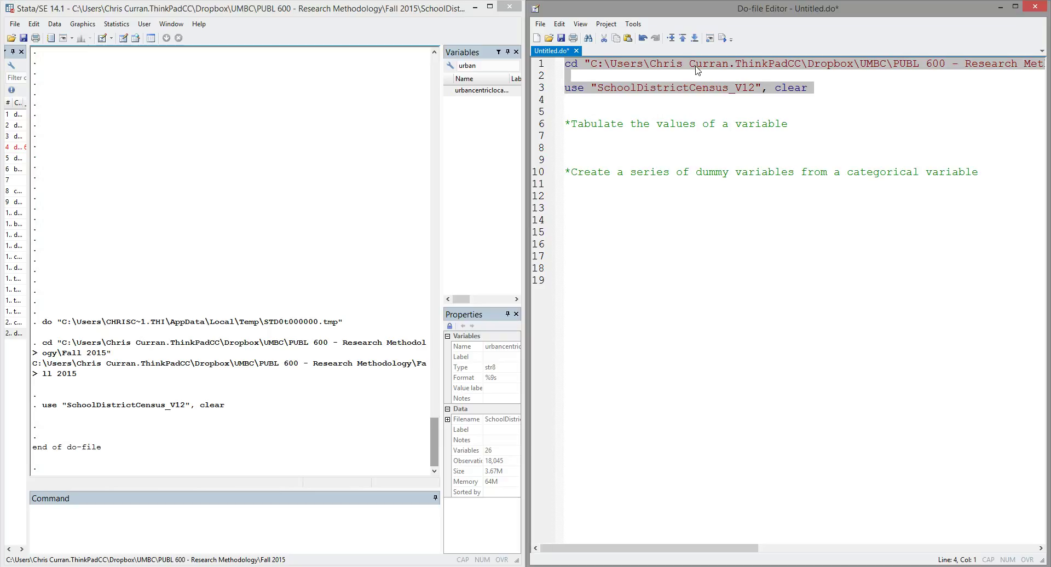
pyautogui.doubleClick(484, 64)
pyautogui.press('BackSpace')
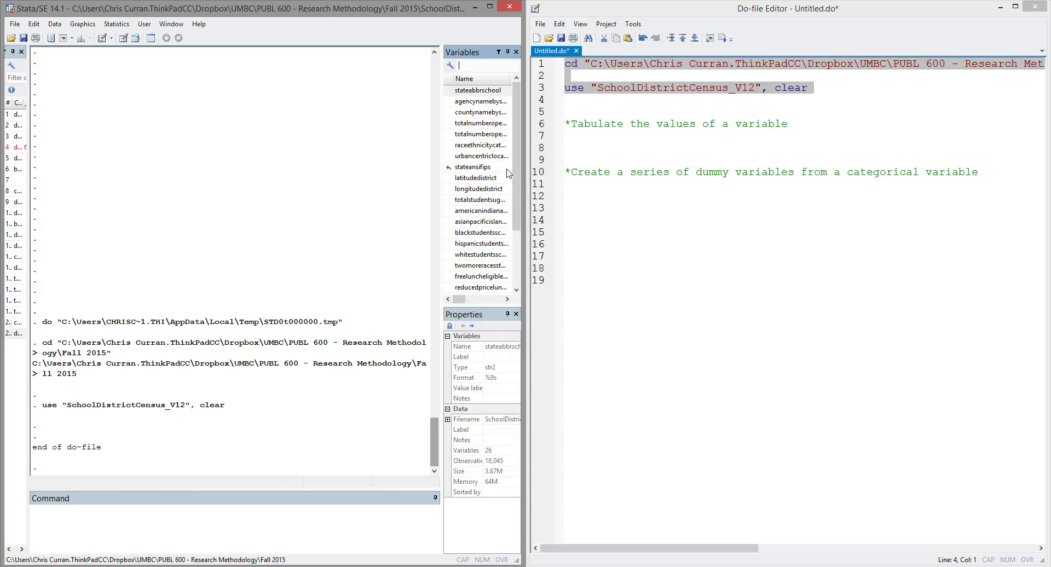
pyautogui.click(482, 156)
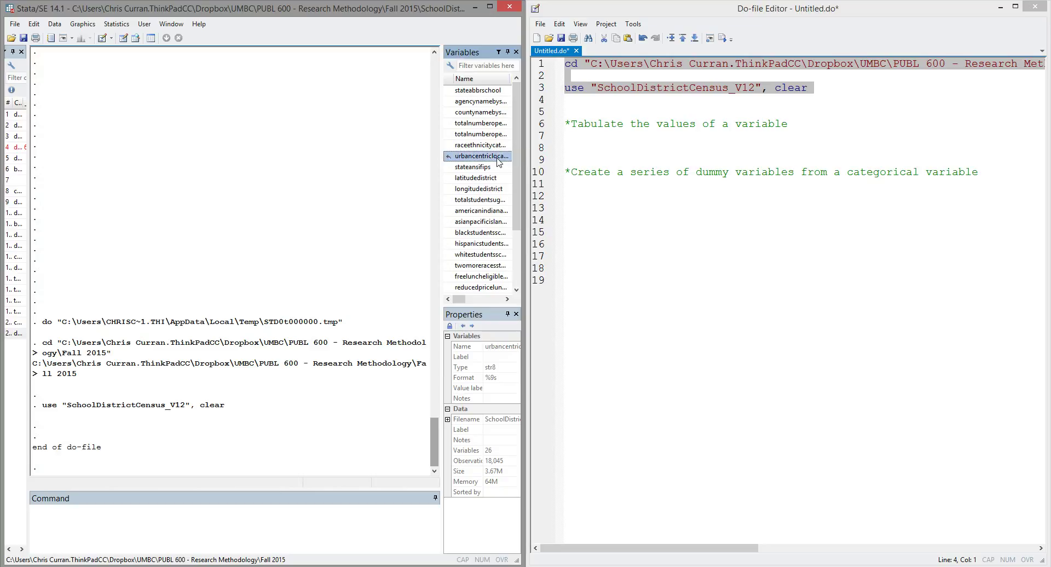
pyautogui.click(588, 136)
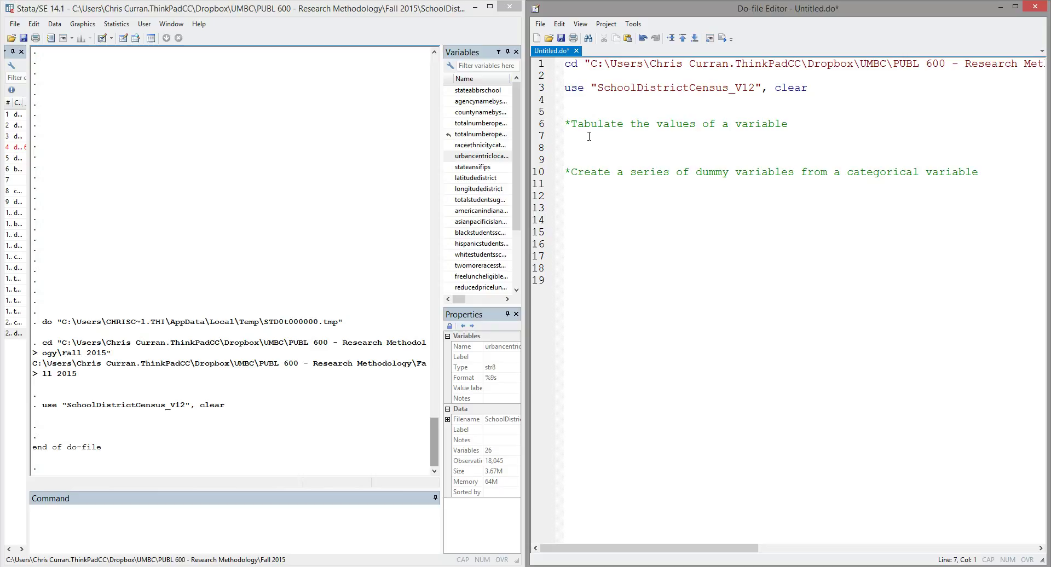
# Step: Add 'tabulate urbancentriclocaledistrict' on line 7 and run it for the rural/suburban/urban frequencies
pyautogui.write('tabulate')
pyautogui.write('urbancentriclocaledistrict')
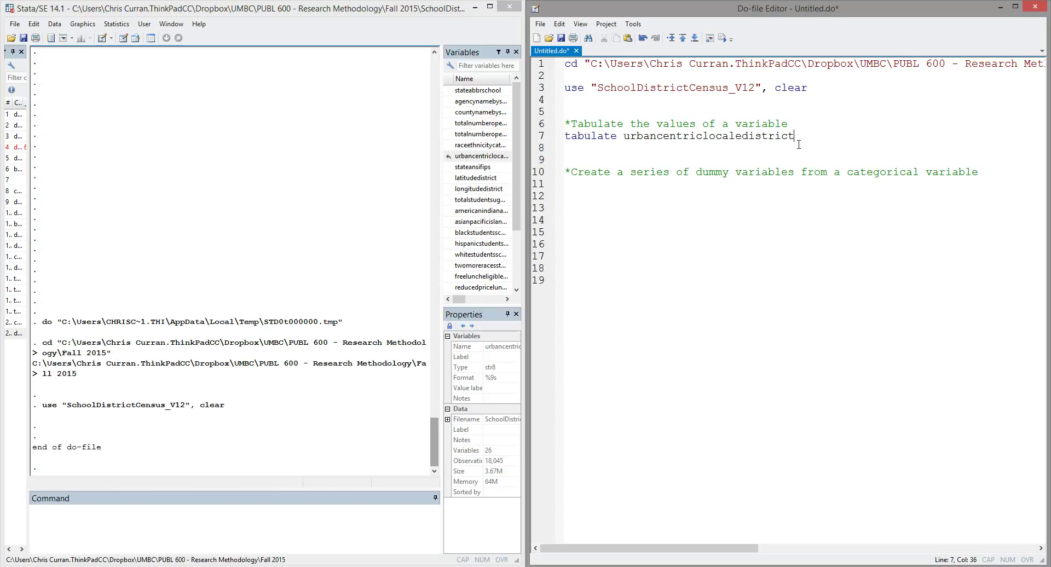
pyautogui.moveTo(798, 141); pyautogui.dragTo(567, 131)
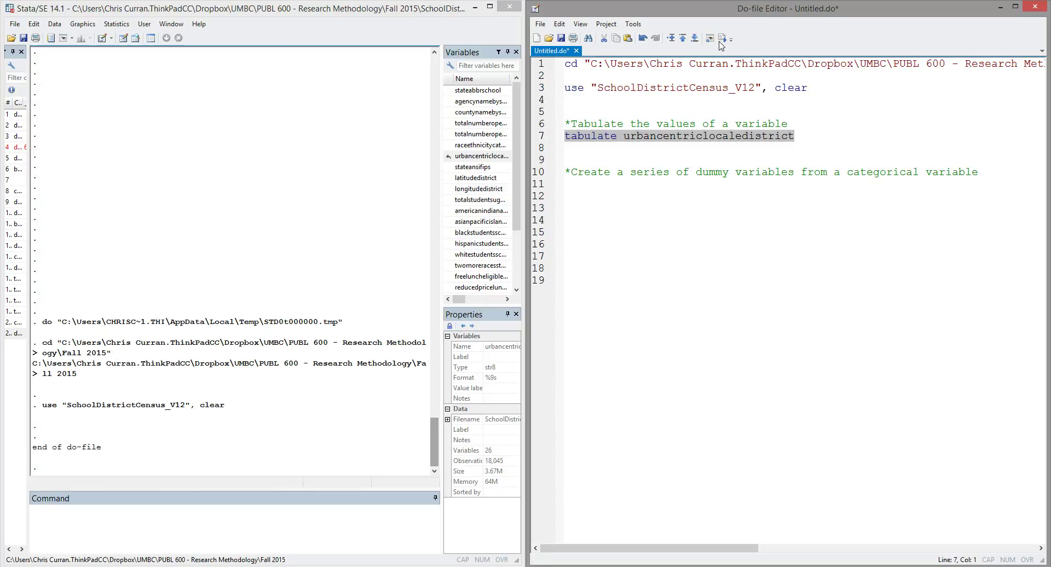
pyautogui.click(722, 38)
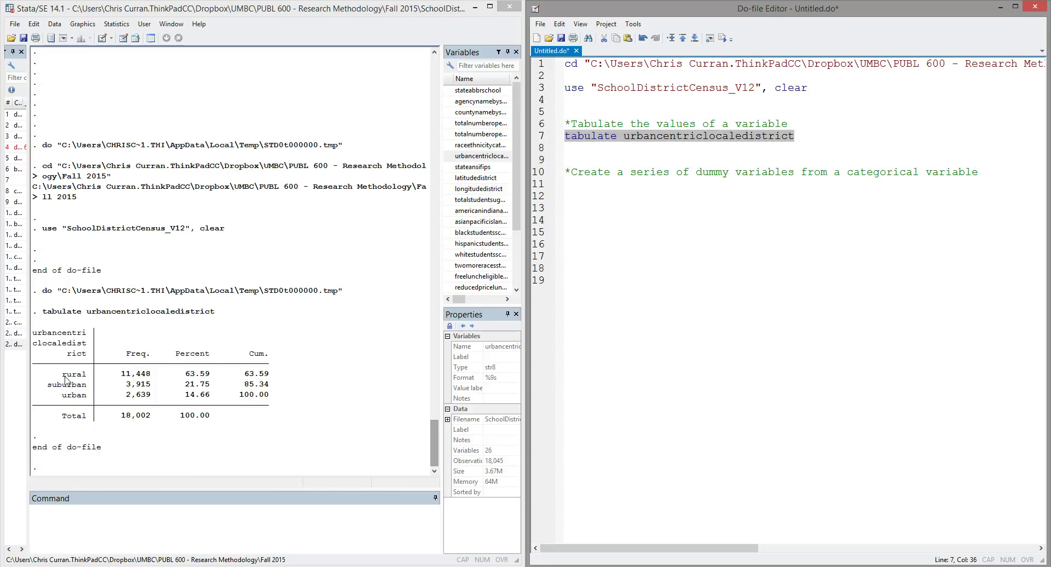
pyautogui.moveTo(61, 376); pyautogui.dragTo(85, 401)
pyautogui.click(56, 390)
pyautogui.doubleClick(56, 389)
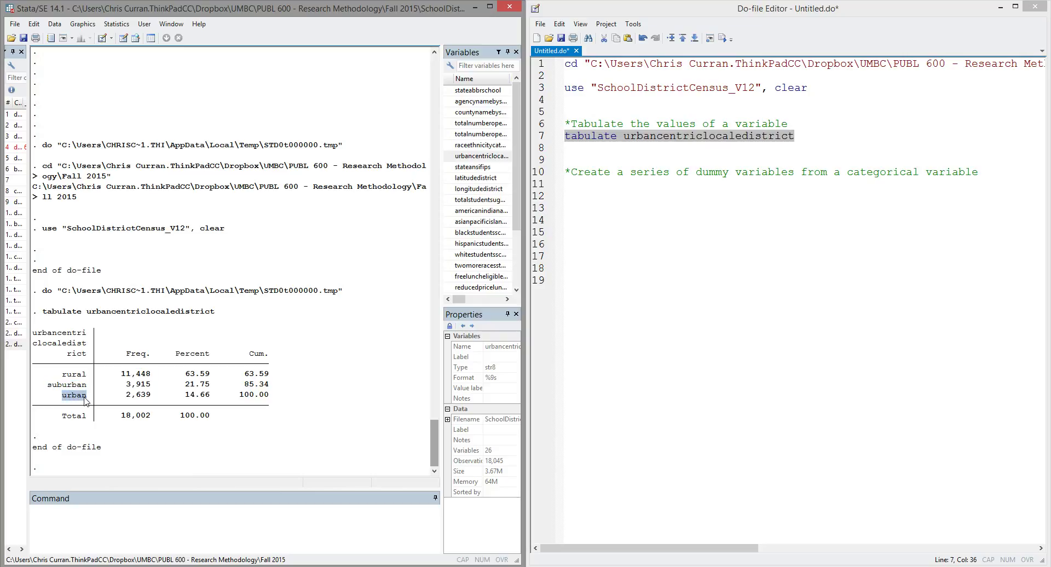
pyautogui.click(143, 395)
pyautogui.moveTo(121, 374); pyautogui.dragTo(210, 399)
pyautogui.click(241, 393)
# Step: Write 'tabulate urbancentriclocaledistrict, generate(urbanicity)' on line 11 under the dummy-variable comment
pyautogui.click(607, 192)
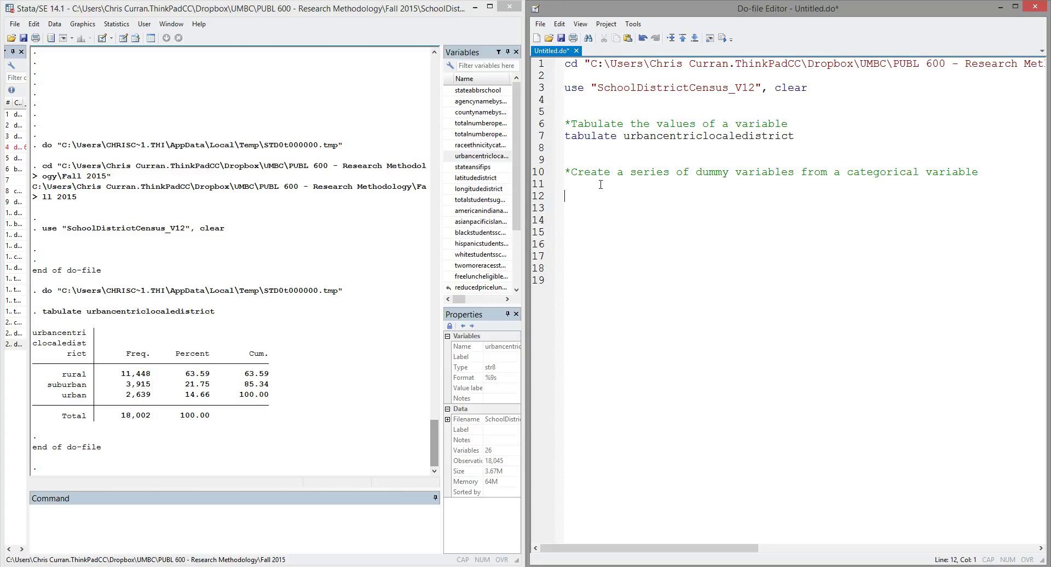
pyautogui.write('tabulate')
pyautogui.moveTo(626, 143); pyautogui.dragTo(799, 138)
pyautogui.hotkey('ctrl', 'c')
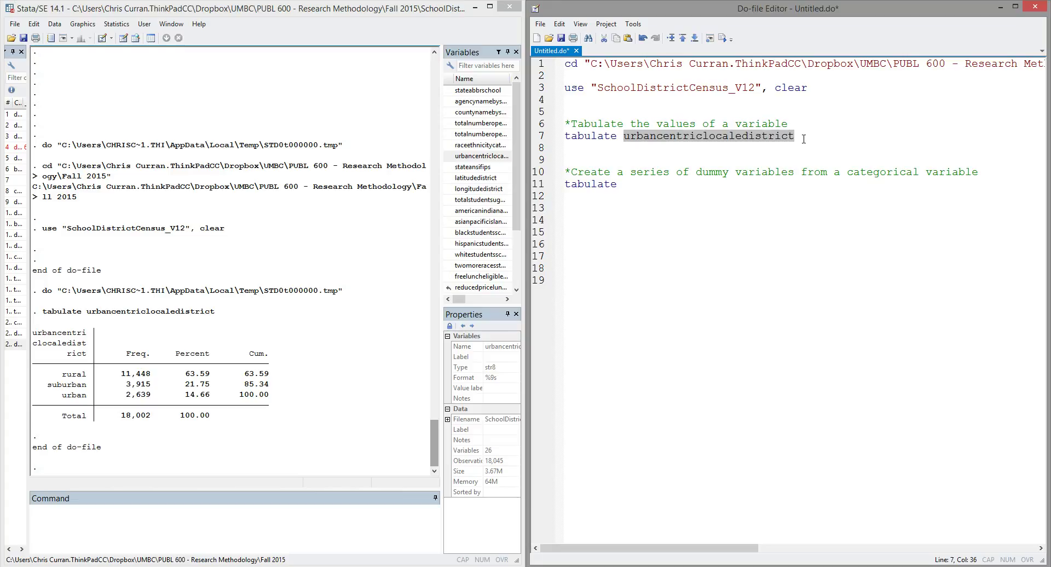
pyautogui.click(633, 183)
pyautogui.hotkey('ctrl', 'v')
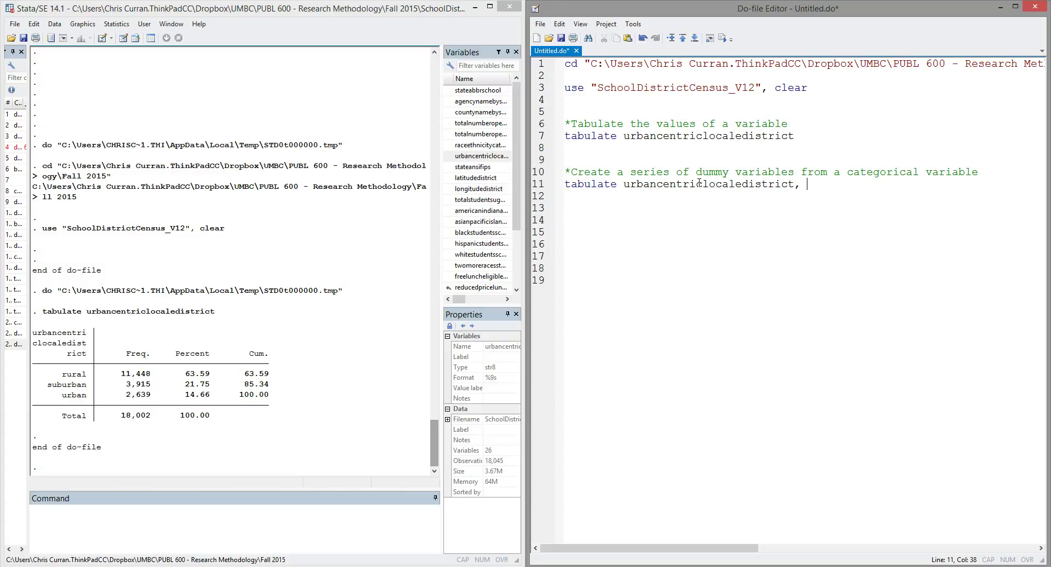
pyautogui.write(', generate(urbanicity')
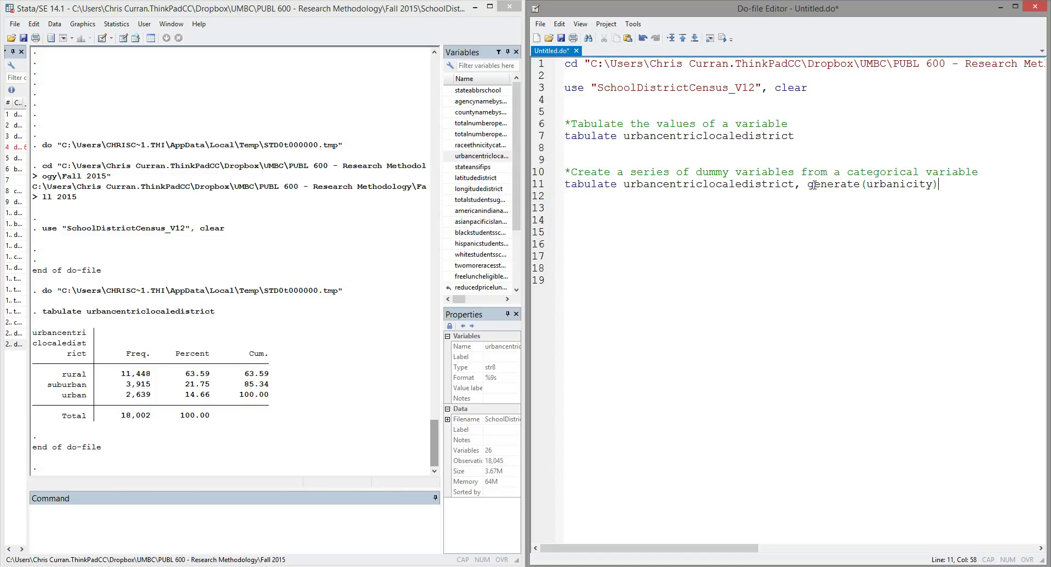
# Step: Highlight the urbanicity name stub and the categorical variable within the new line 11
pyautogui.click(865, 185)
pyautogui.moveTo(865, 186); pyautogui.dragTo(933, 184)
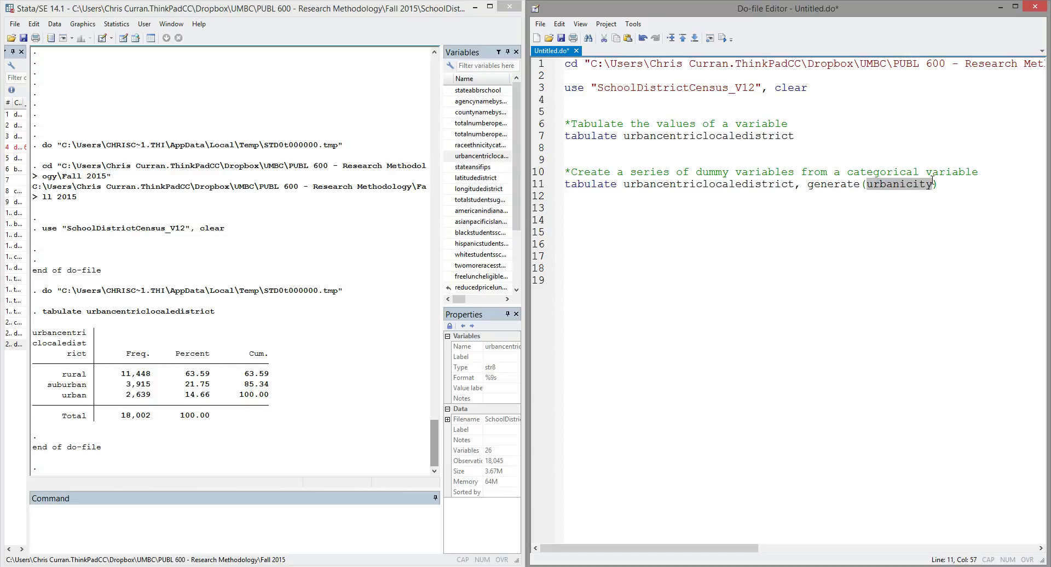
pyautogui.moveTo(624, 185); pyautogui.dragTo(797, 187)
pyautogui.tripleClick(797, 187)
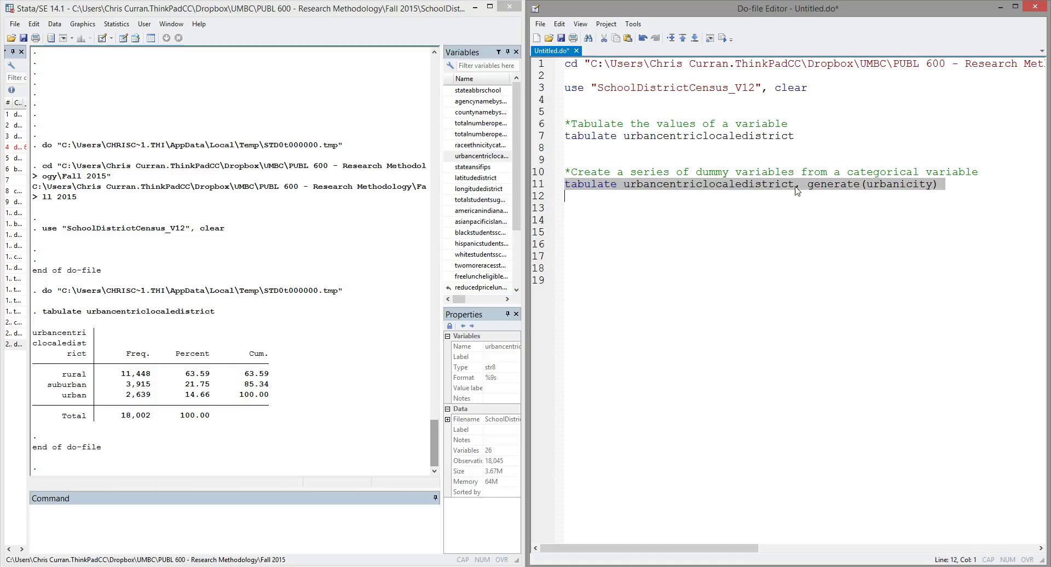
pyautogui.click(796, 188)
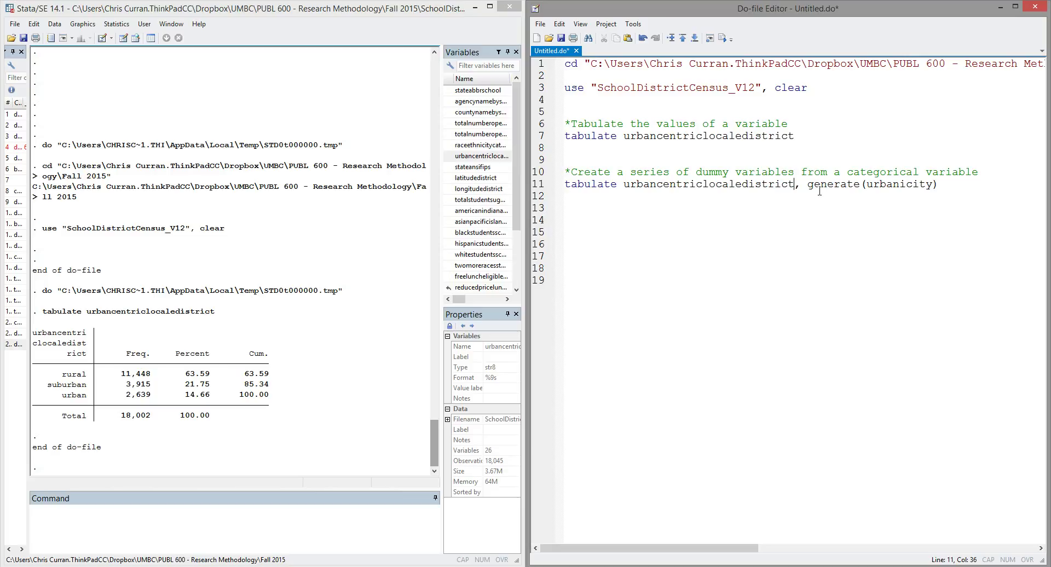
# Step: Run line 11 to create urbanicity1–3, widening the Variables pane to check their rural, suburban, urban labels
pyautogui.moveTo(943, 185); pyautogui.dragTo(544, 186)
pyautogui.click(722, 40)
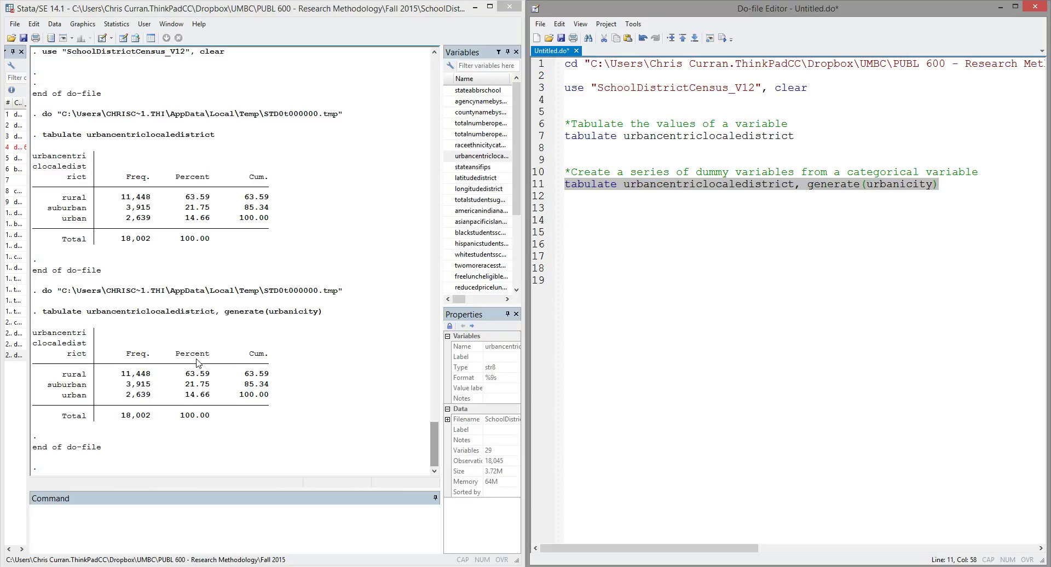
pyautogui.moveTo(516, 194); pyautogui.dragTo(514, 269)
pyautogui.moveTo(442, 265); pyautogui.dragTo(319, 272)
pyautogui.click(365, 276)
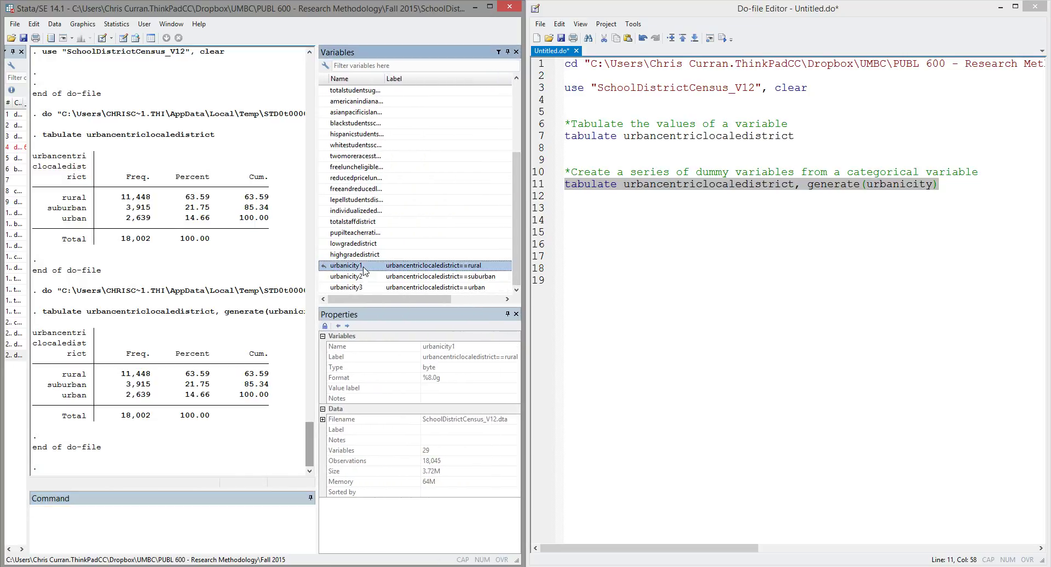
pyautogui.click(367, 290)
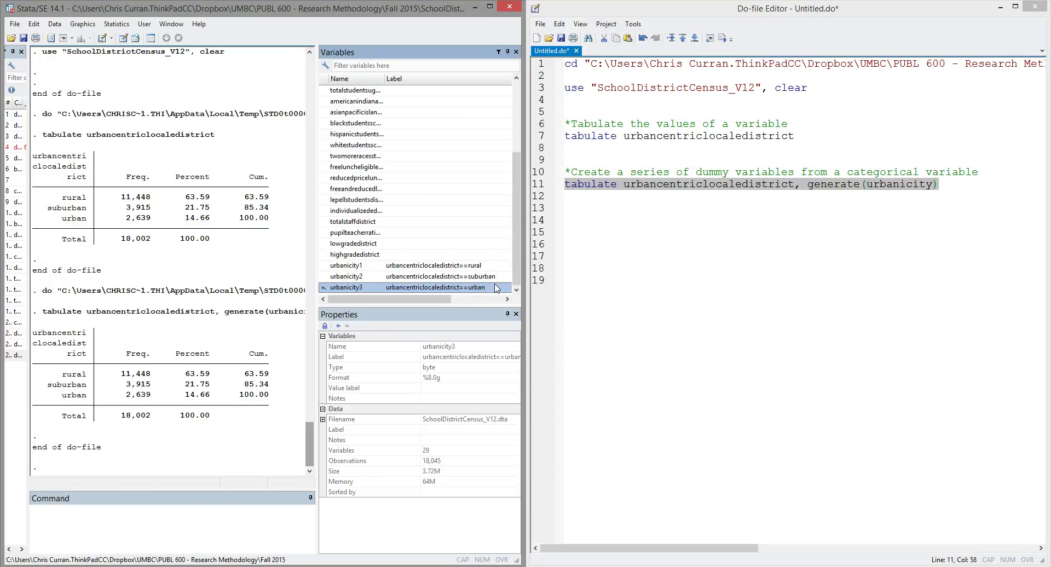
pyautogui.click(646, 279)
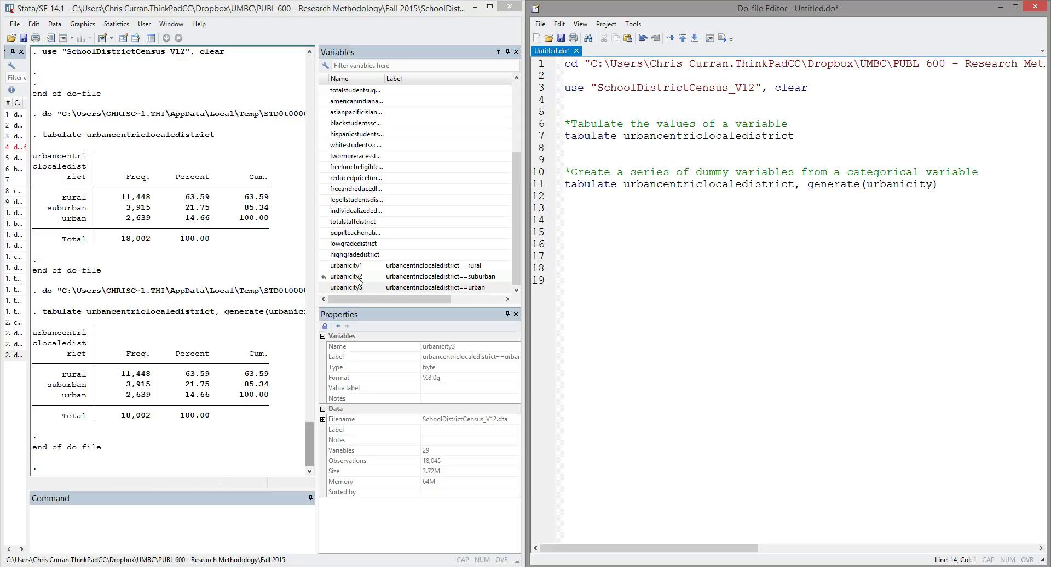
pyautogui.moveTo(317, 266); pyautogui.dragTo(417, 264)
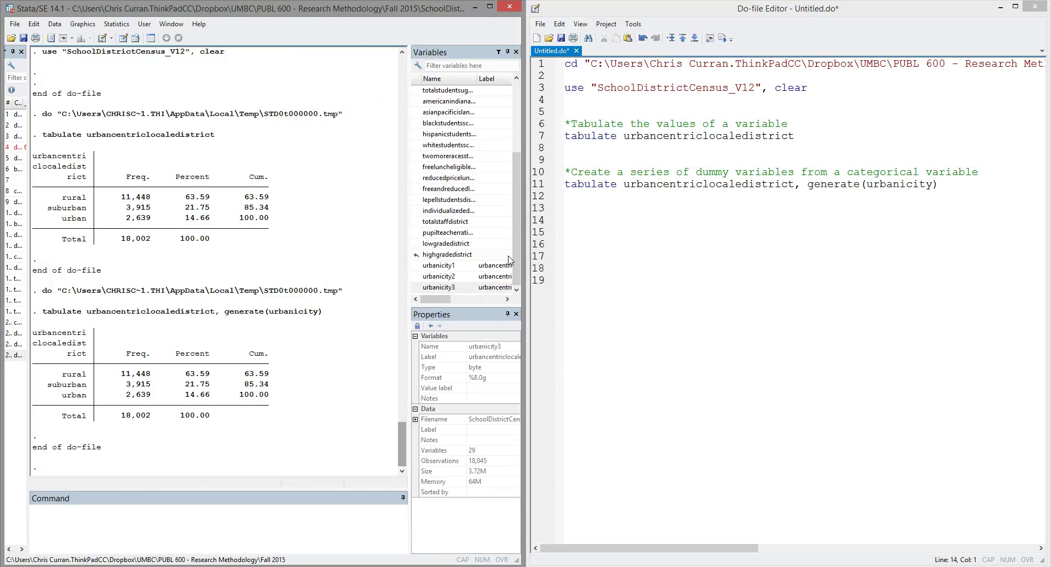
# Step: Add a '*Get info' comment and a 'summarize urbanicity1' line, then run the summarize line
pyautogui.click(964, 192)
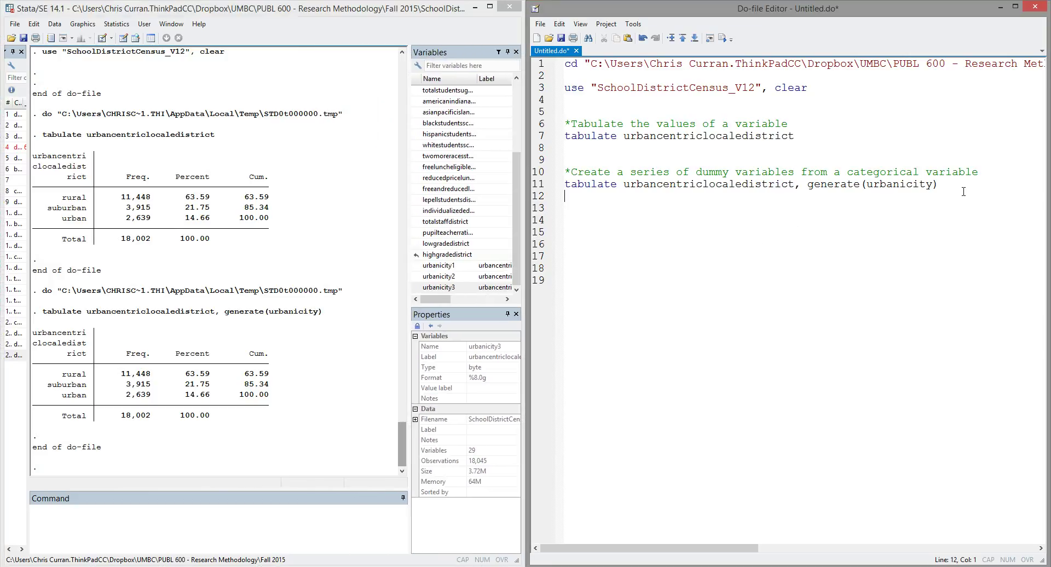
pyautogui.press('Return')
pyautogui.press('Return')
pyautogui.write('*Get info')
pyautogui.press('Return')
pyautogui.write('summarize ')
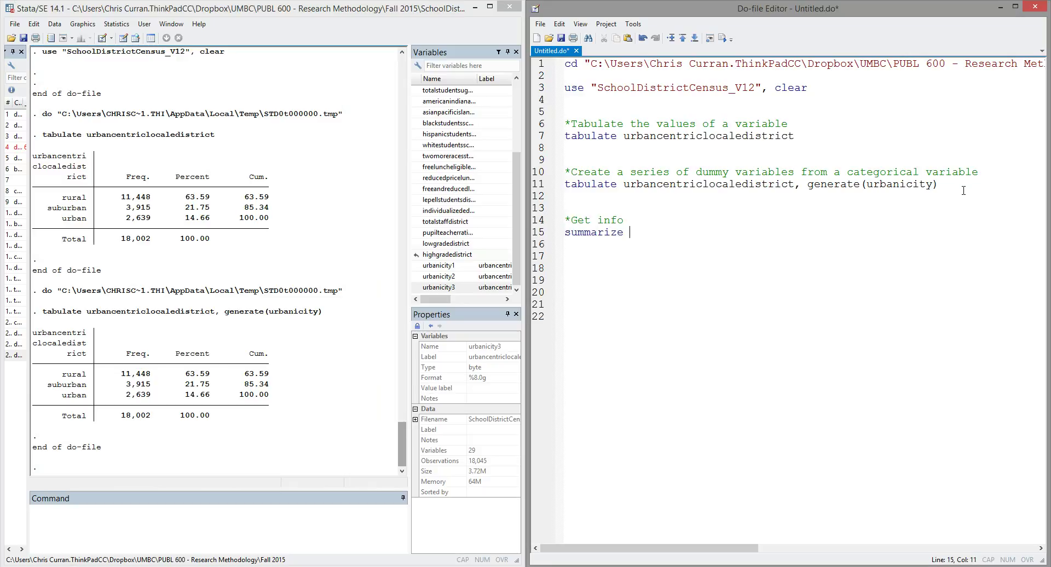
pyautogui.write(' urbanicity1')
pyautogui.press('Home')
pyautogui.hotkey('shift', 'End')
pyautogui.click(727, 38)
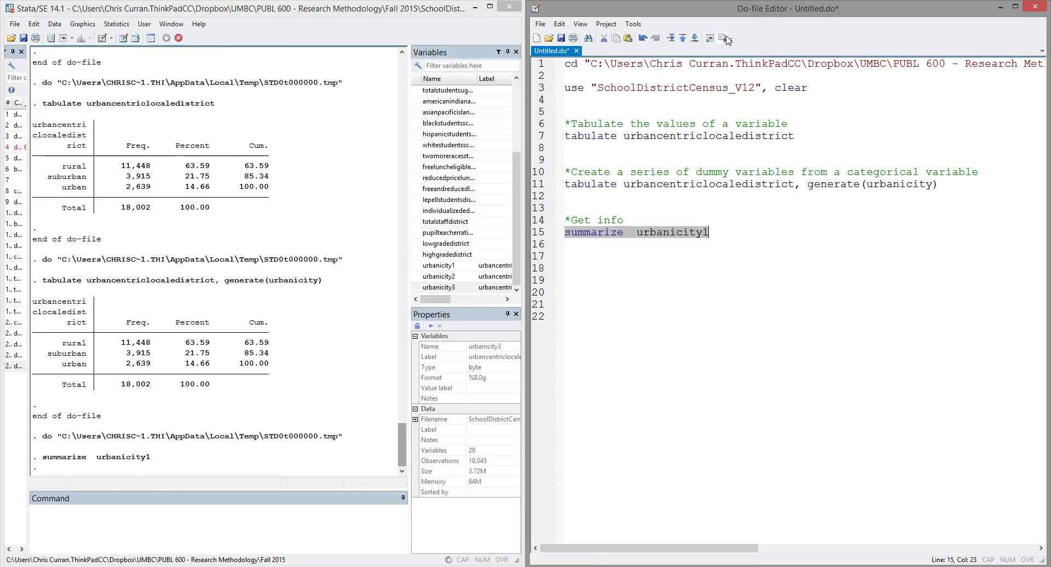
# Step: Highlight the Min 0 and mean .6359293 in the summary output, then widen the Variables pane
pyautogui.doubleClick(328, 421)
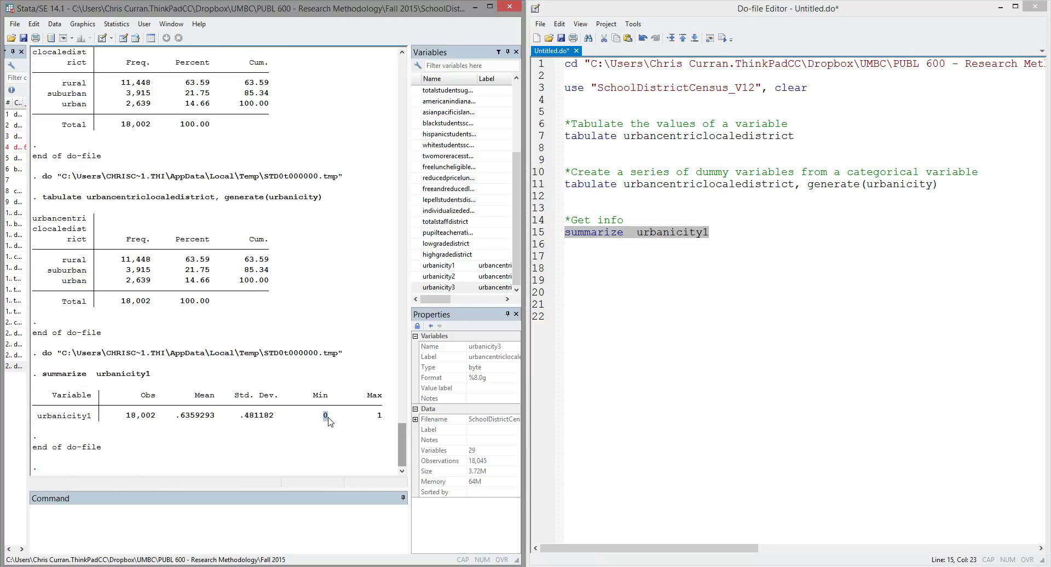
pyautogui.click(380, 423)
pyautogui.moveTo(175, 416); pyautogui.dragTo(214, 420)
pyautogui.moveTo(410, 303)
pyautogui.mouseDown()
pyautogui.moveTo(301, 303)
pyautogui.moveTo(412, 303)
pyautogui.mouseUp()
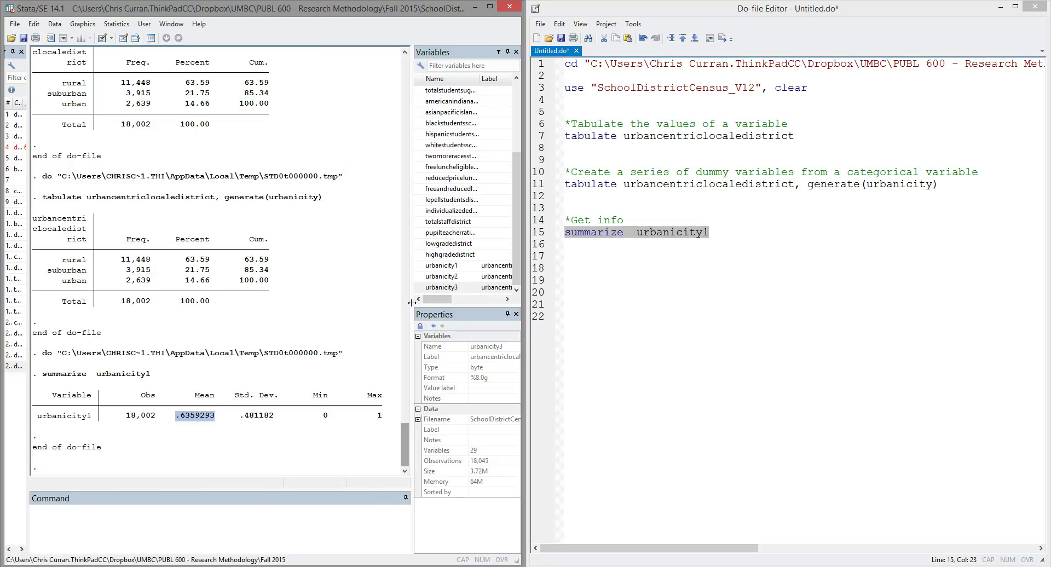
pyautogui.click(639, 253)
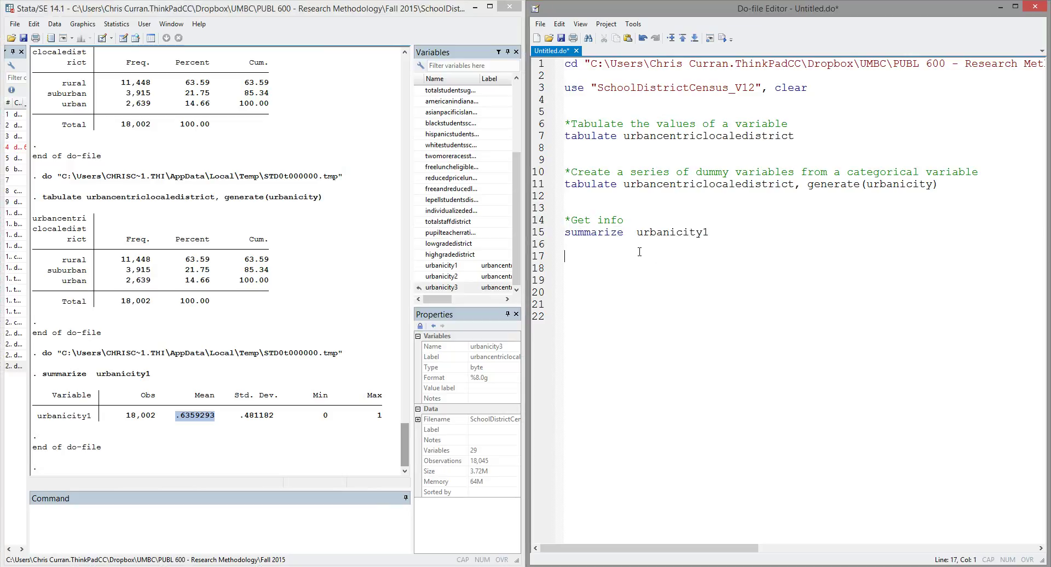